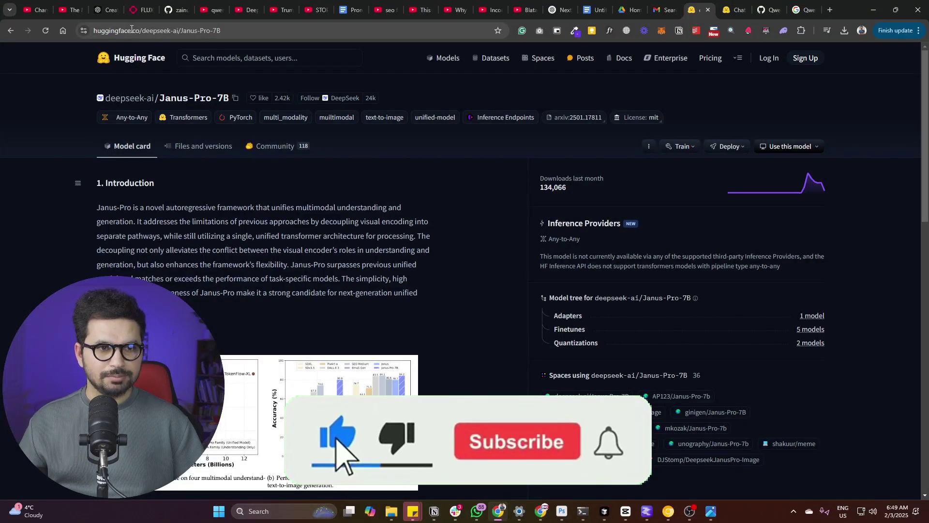
# Search Hugging Face Spaces for "janus" and open deepseek-ai's Chat With Janus-Pro-7B space.
pyautogui.hotkey('ctrl', 'Tab')
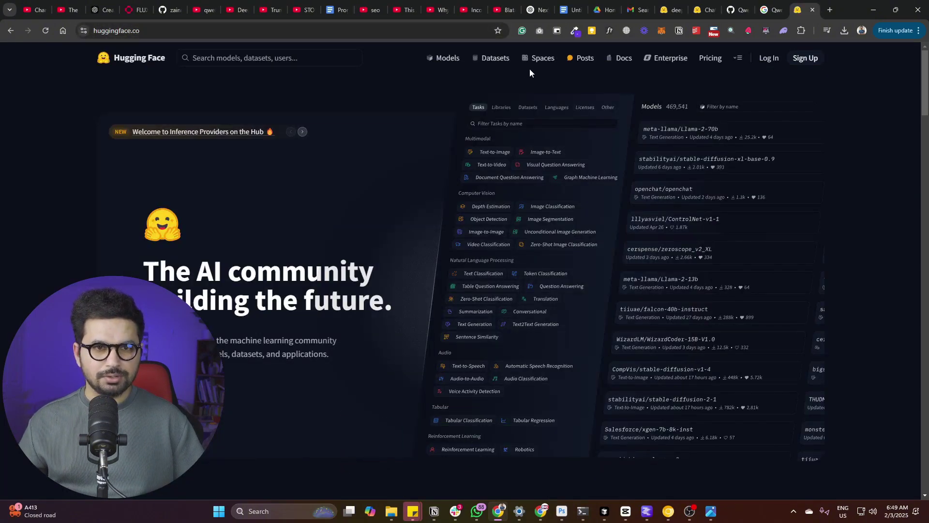
pyautogui.click(543, 58)
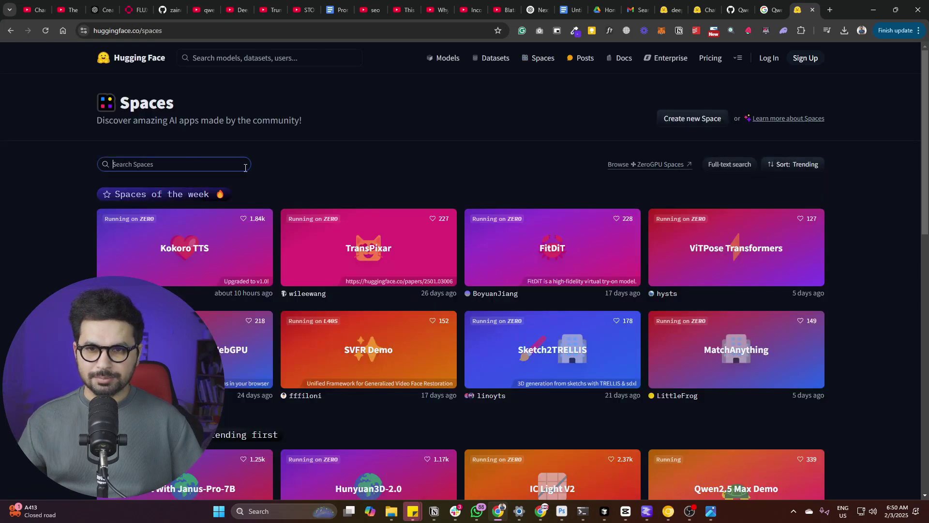
pyautogui.write('janus')
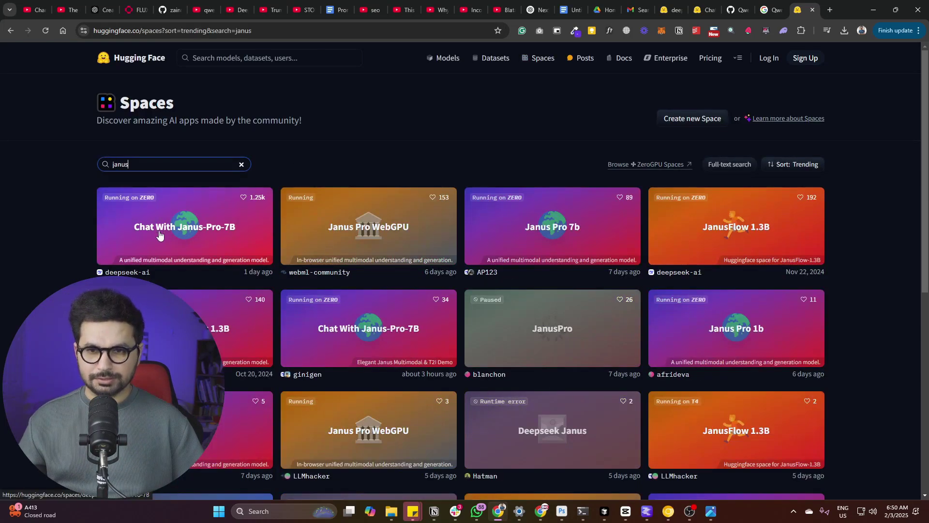
pyautogui.click(167, 230)
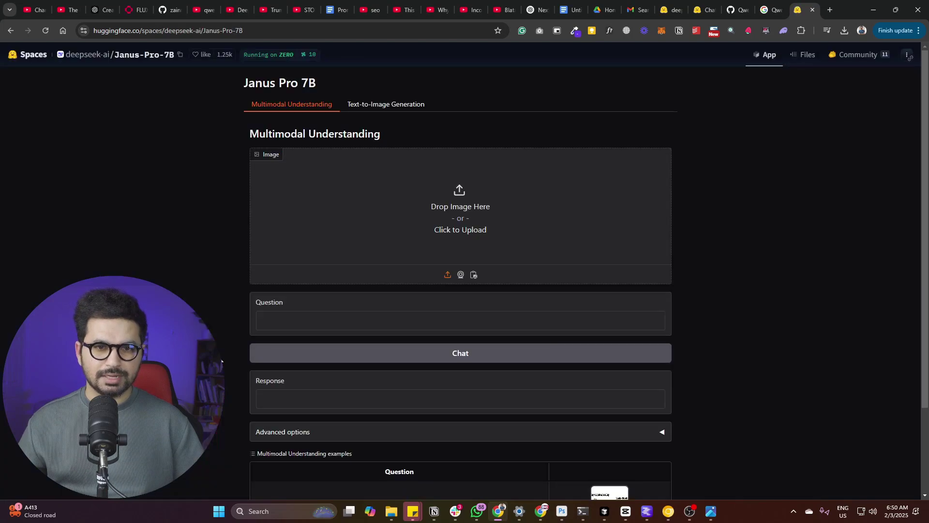
# Load the multimodal example "Convert the formula into latex code." with its formula image and submit it to the chat.
pyautogui.scroll(-3, 432, 259)
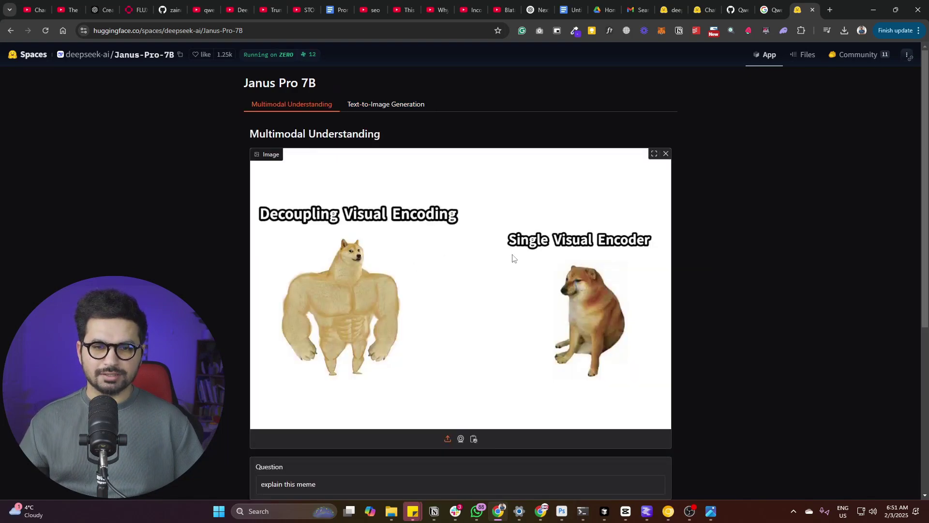
pyautogui.scroll(-5, 475, 253)
pyautogui.click(609, 474)
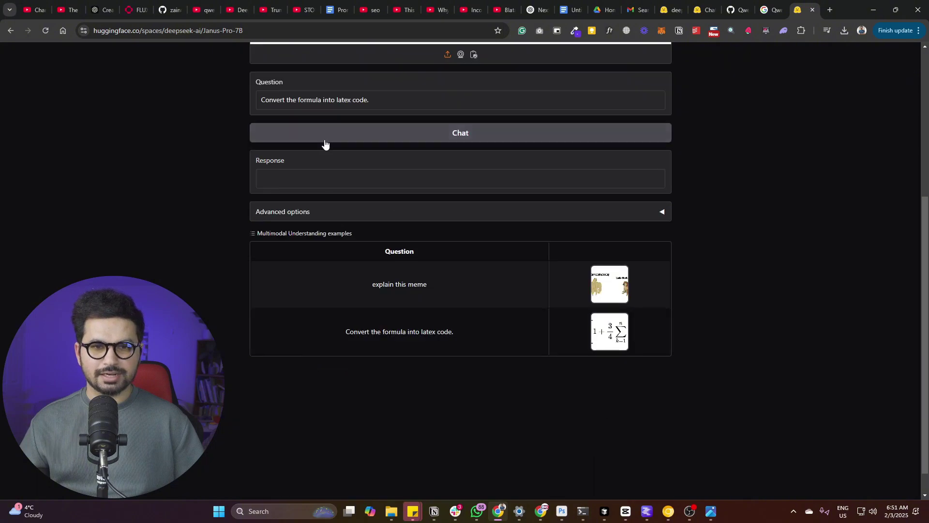
pyautogui.scroll(4, 506, 222)
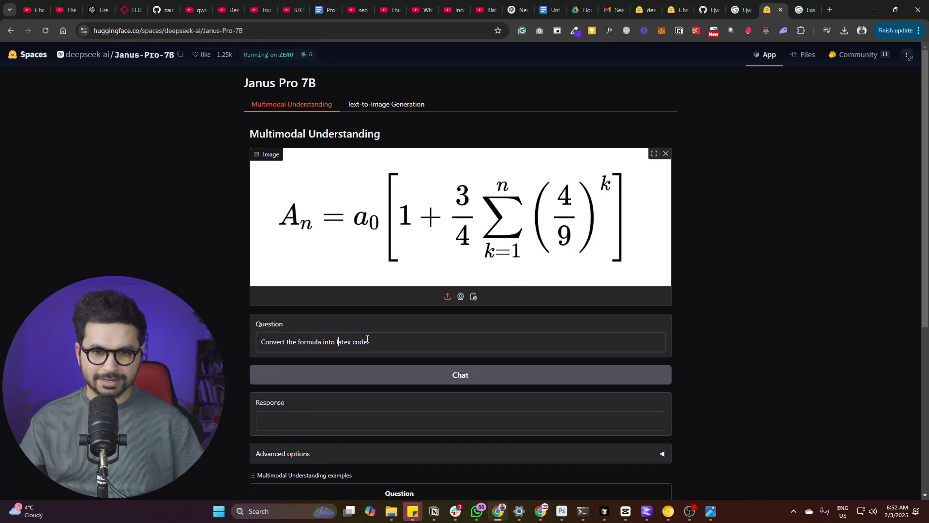
pyautogui.moveTo(367, 339); pyautogui.dragTo(424, 365)
pyautogui.click(319, 209)
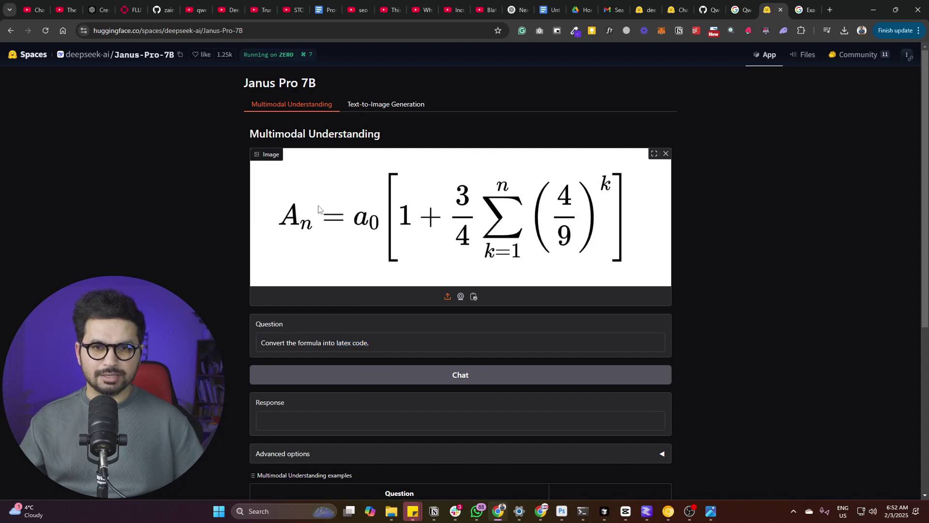
pyautogui.click(448, 376)
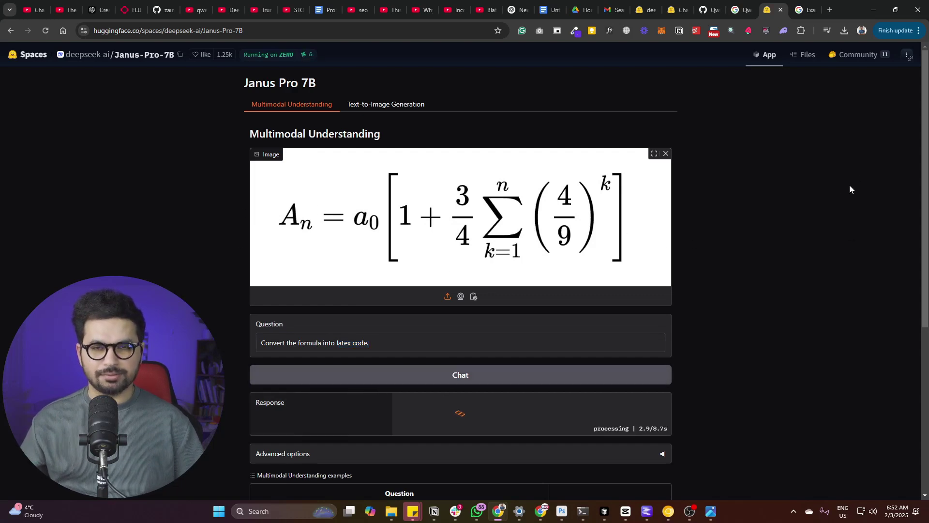
pyautogui.scroll(-5, 228, 196)
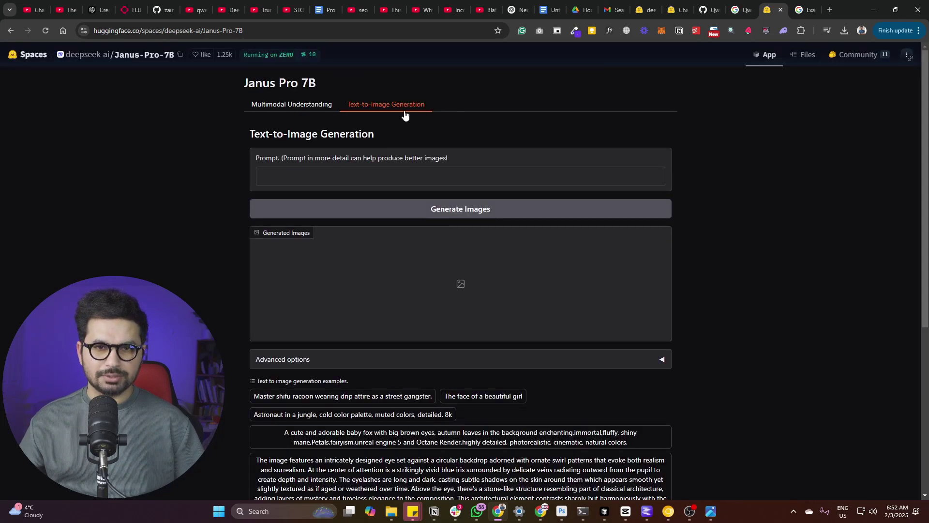
# Generate images in Text-to-Image Generation from the long example prompt describing an intricately designed eye.
pyautogui.scroll(-3, 540, 161)
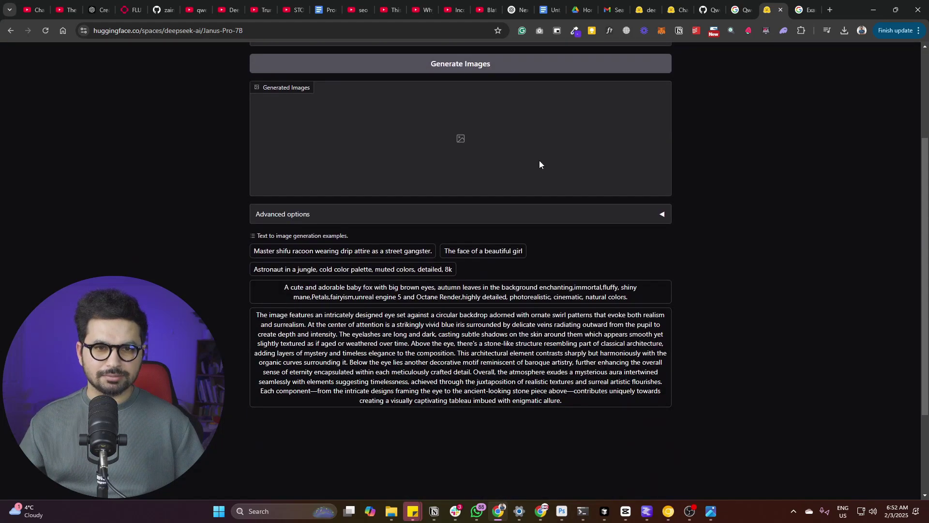
pyautogui.click(448, 363)
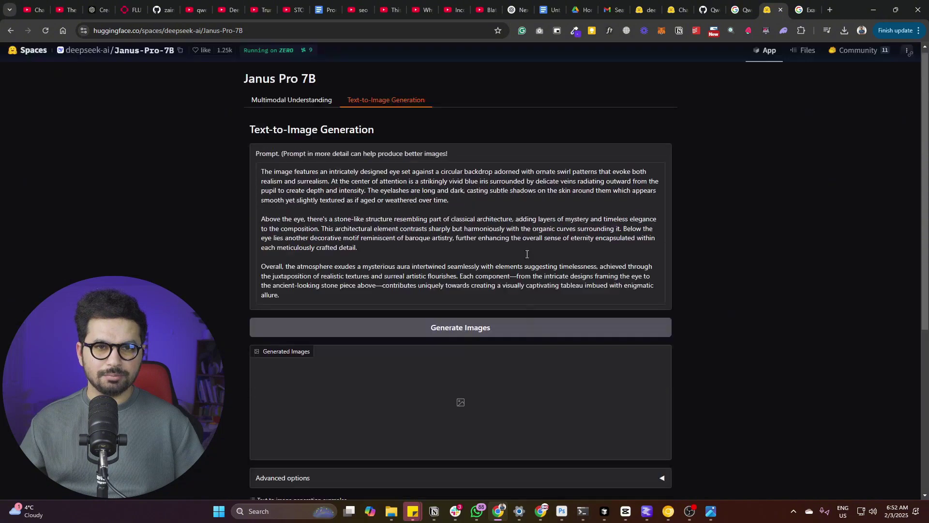
pyautogui.click(419, 339)
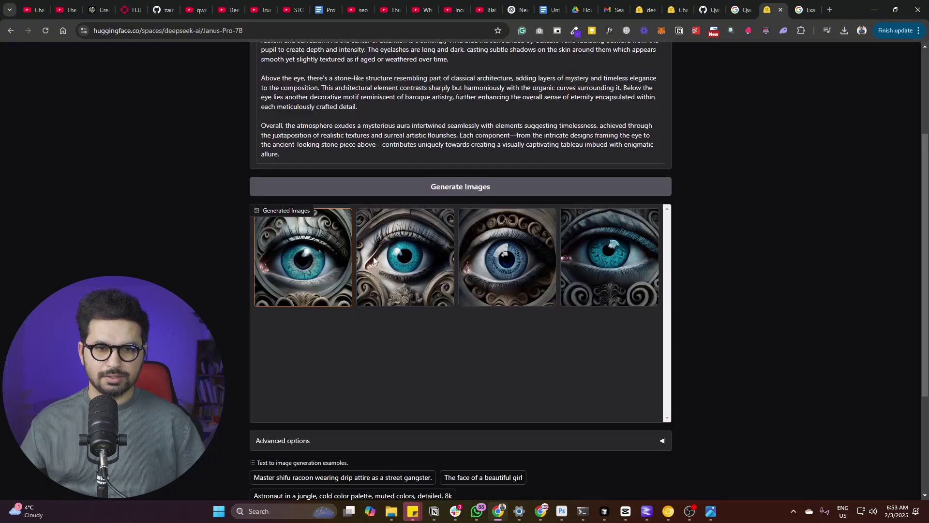
# Enlarge the second generated eye image and move on to the third one.
pyautogui.click(405, 284)
pyautogui.click(450, 410)
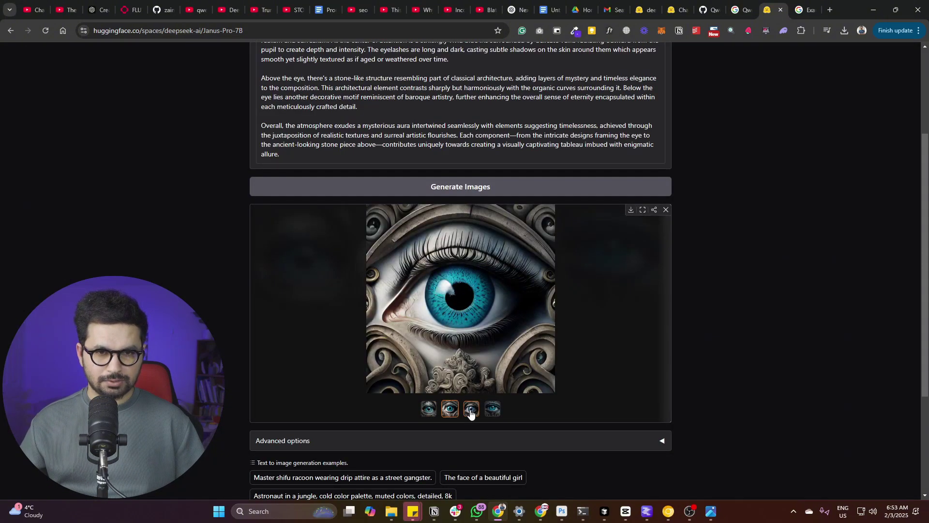
pyautogui.click(475, 409)
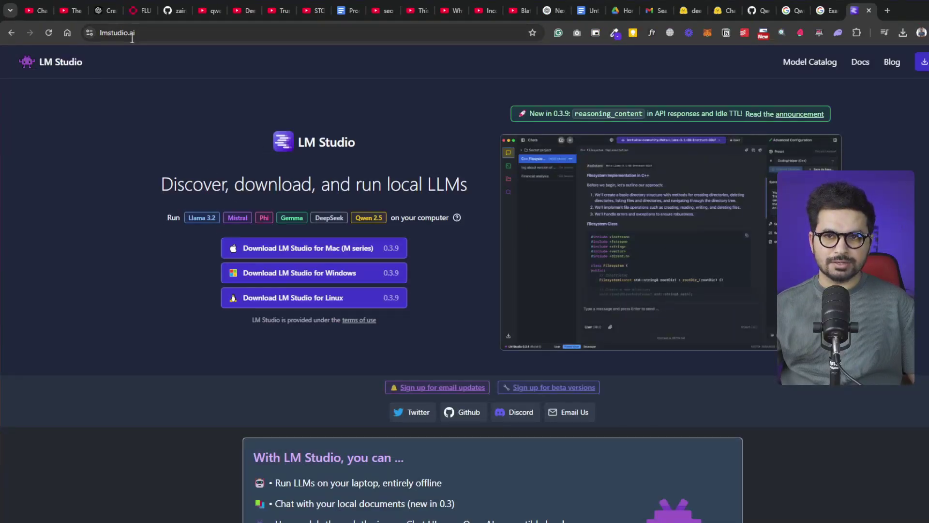
# Revisit the LM Studio website, then switch to the LM Studio app and search its model catalogue for Janus.
pyautogui.moveTo(134, 33); pyautogui.dragTo(101, 20)
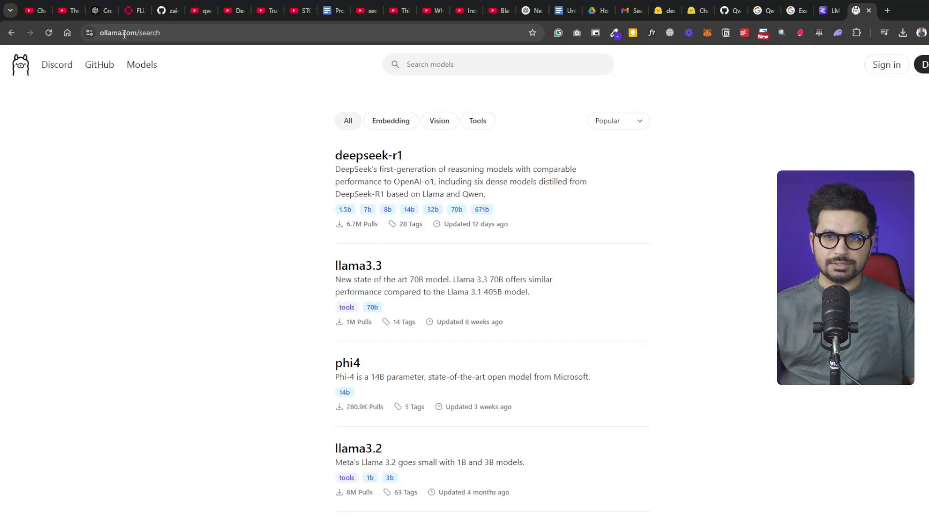
pyautogui.click(830, 11)
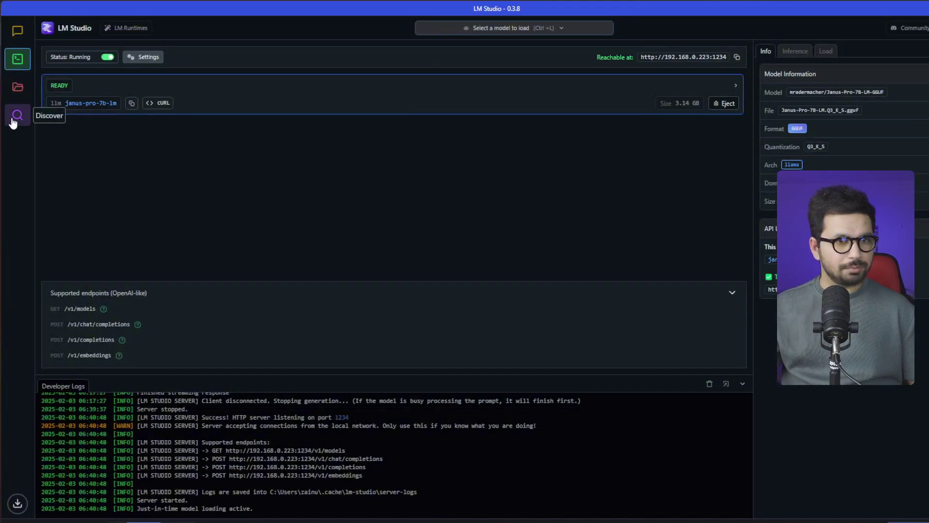
pyautogui.click(17, 117)
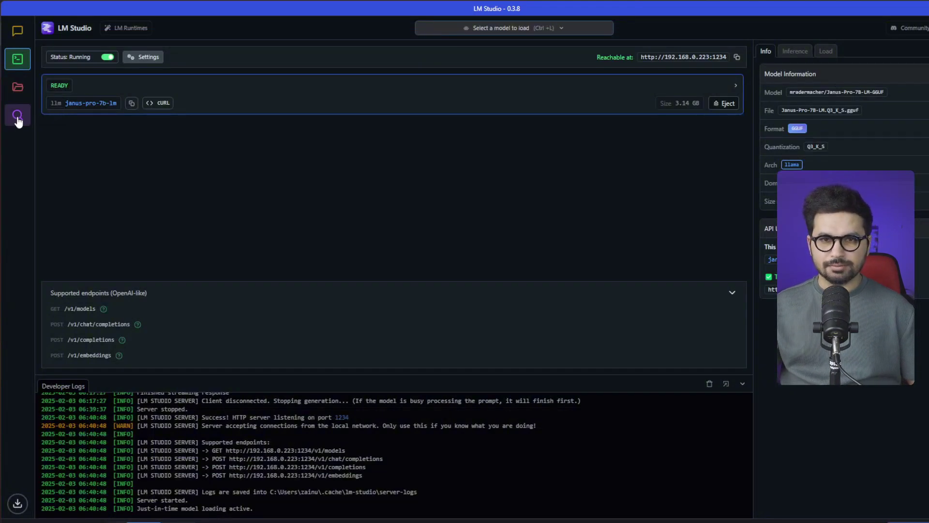
pyautogui.scroll(-5, 325, 293)
pyautogui.scroll(5, 324, 293)
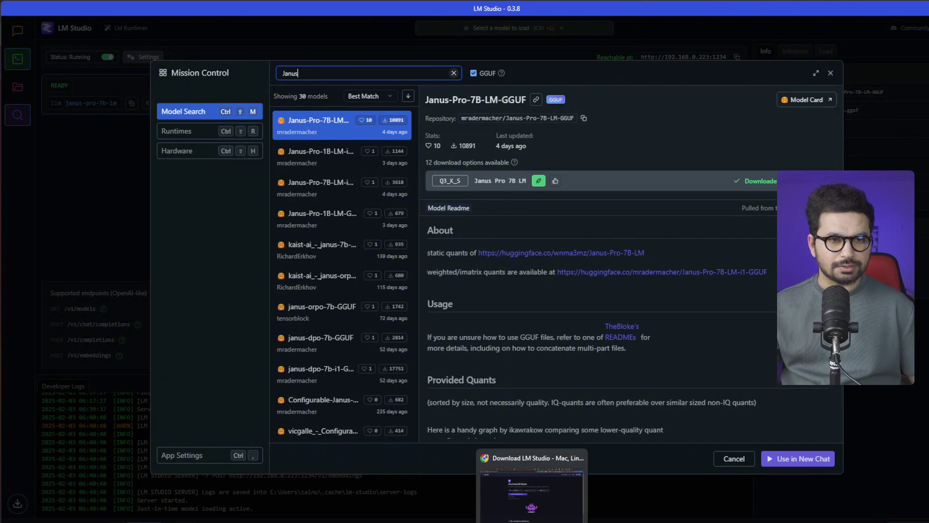
# Switch to Chrome and open the stackblitz-labs/bolt.diy GitHub repository in a new tab by looking up bolt.diy.
pyautogui.click(557, 489)
pyautogui.click(888, 10)
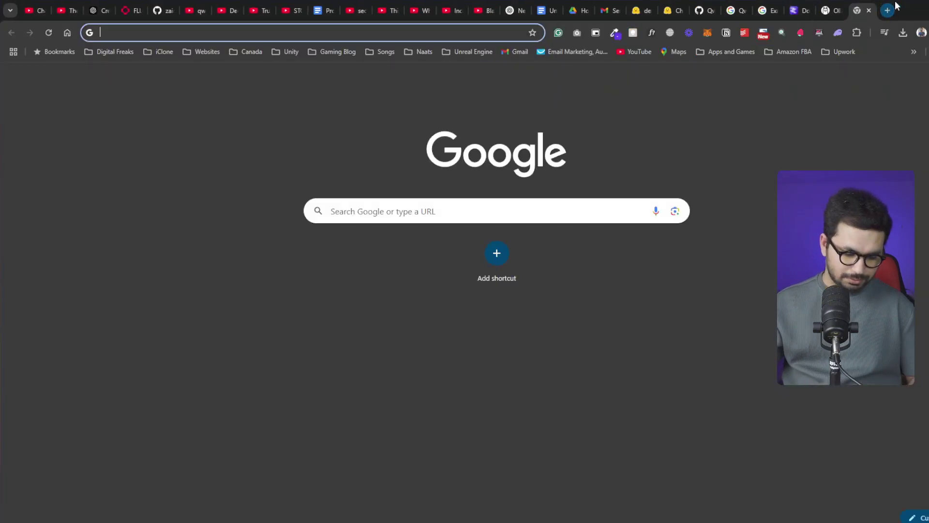
pyautogui.write('bolt.diy')
pyautogui.press('Return')
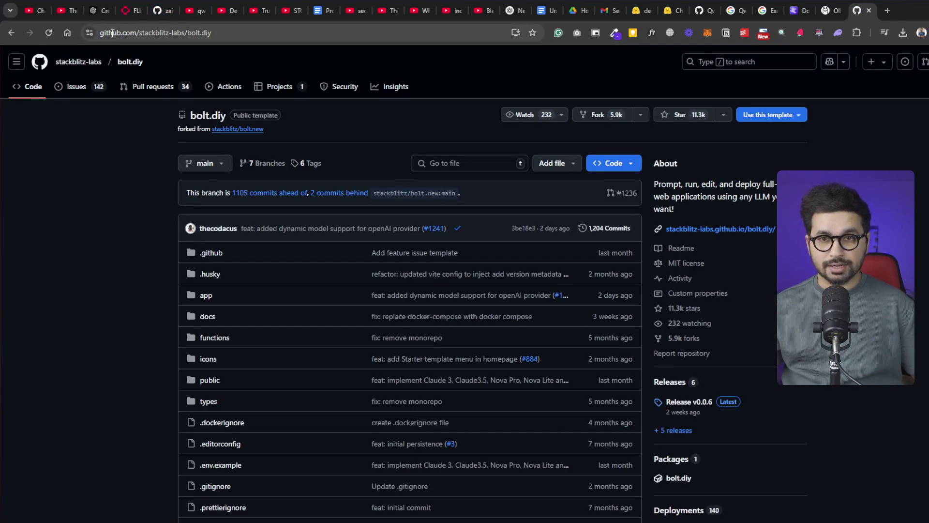
pyautogui.click(194, 33)
pyautogui.click(35, 193)
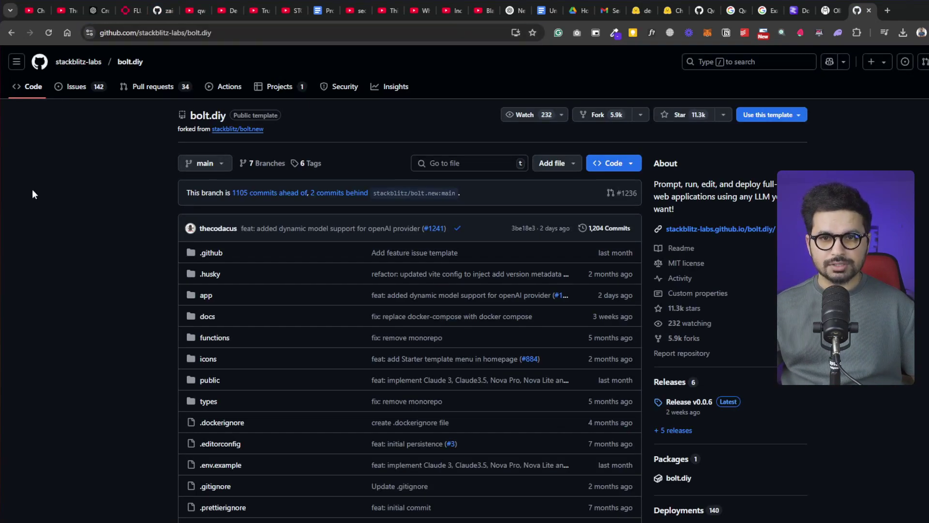
# Copy the repository's HTTPS clone URL and open a terminal in the Bolt diy New folder in File Explorer.
pyautogui.click(614, 163)
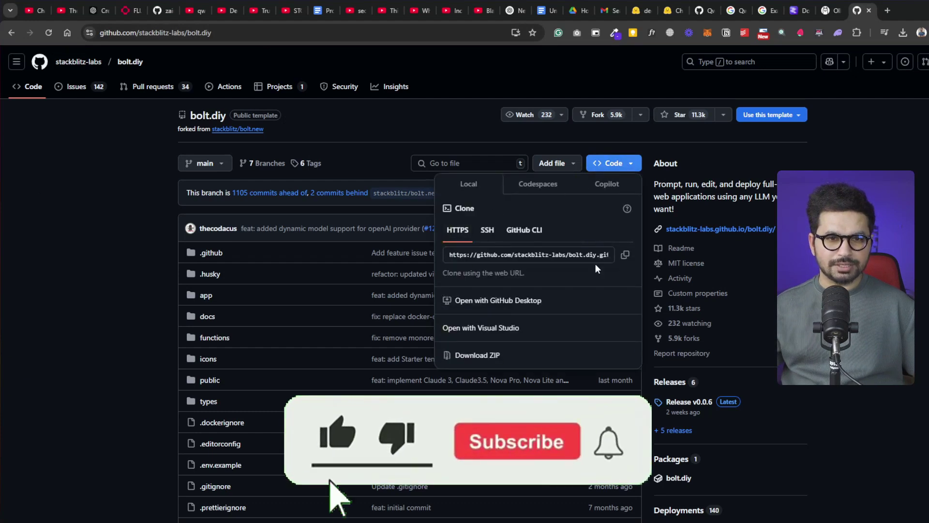
pyautogui.click(626, 256)
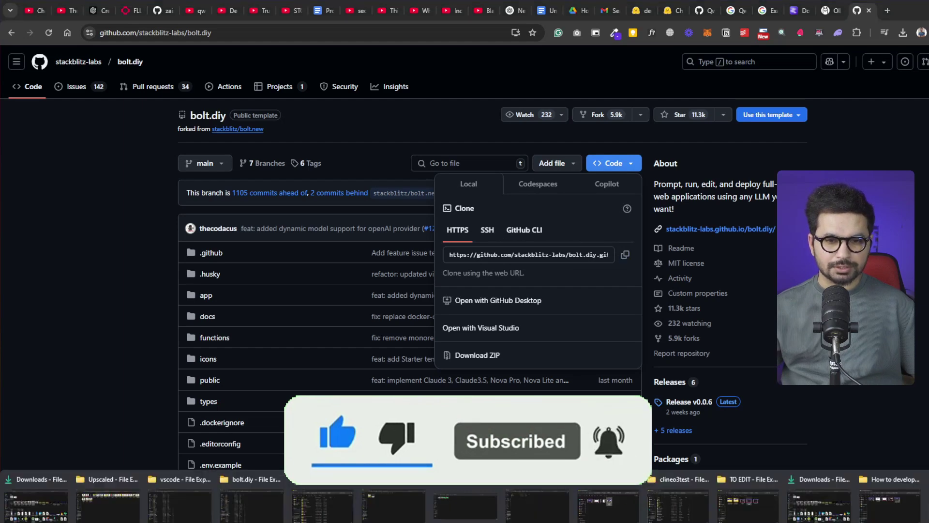
pyautogui.click(641, 518)
pyautogui.rightClick(289, 172)
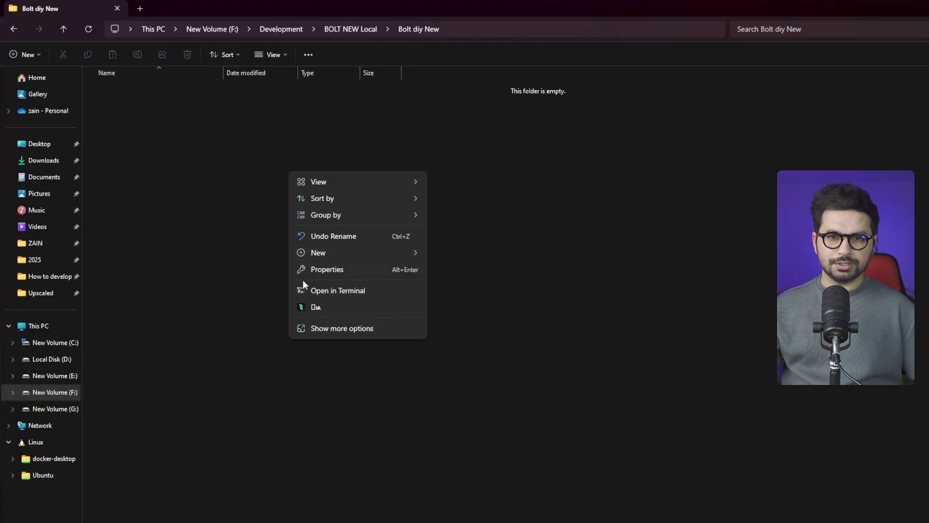
pyautogui.click(326, 291)
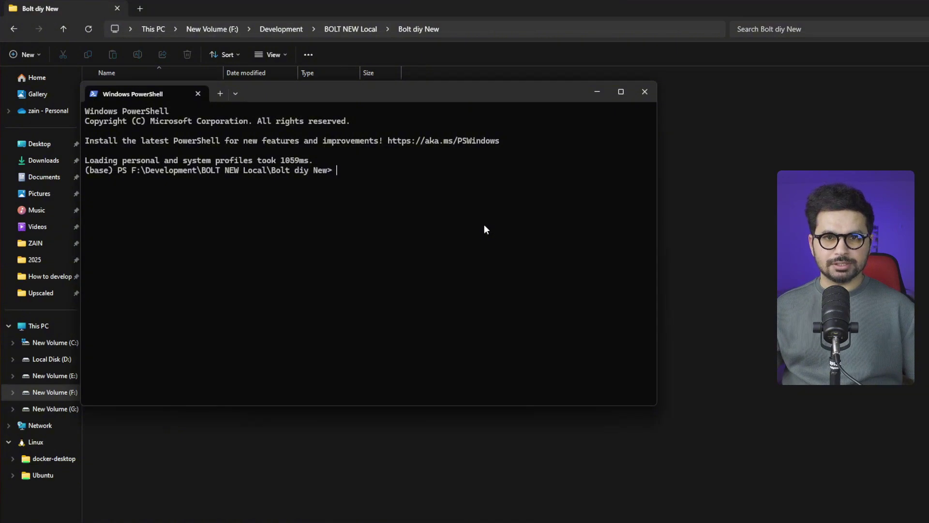
pyautogui.press('Return')
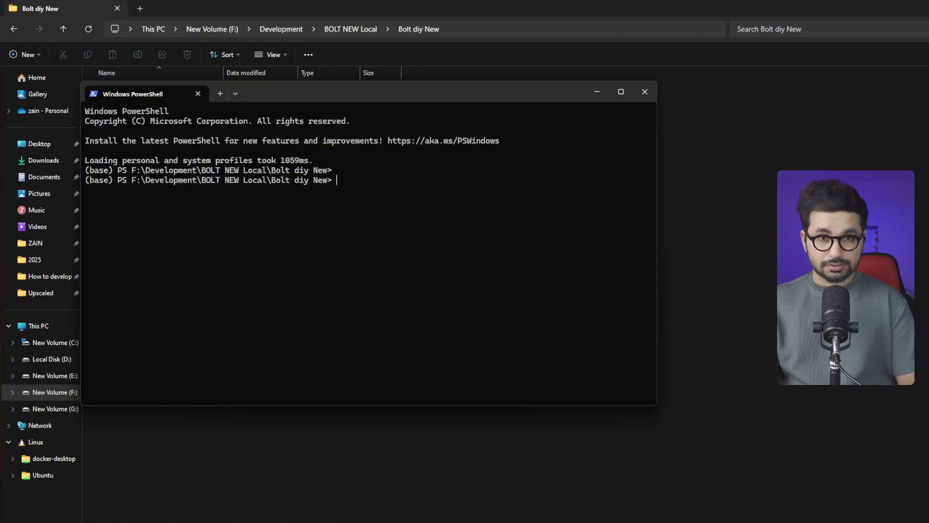
pyautogui.write('git clone')
pyautogui.write('https://github.com/stackblitz-labs/bolt.diy.git')
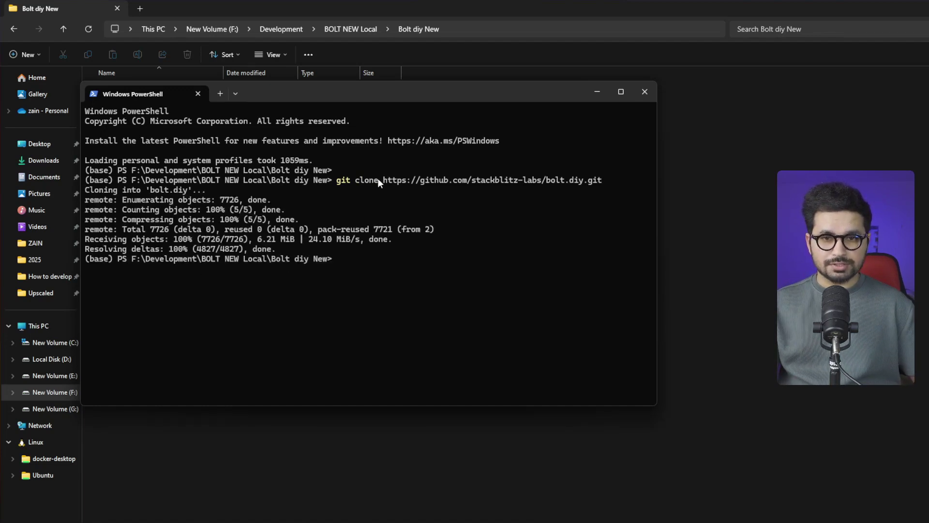
pyautogui.hotkey('alt', 'Tab')
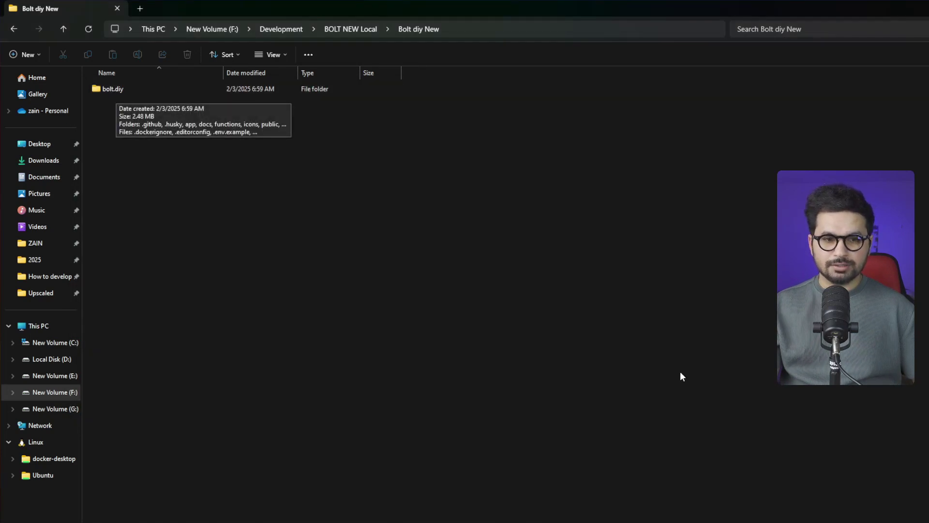
# Return to PowerShell and change into the project directory with cd bolt.diy.
pyautogui.click(670, 512)
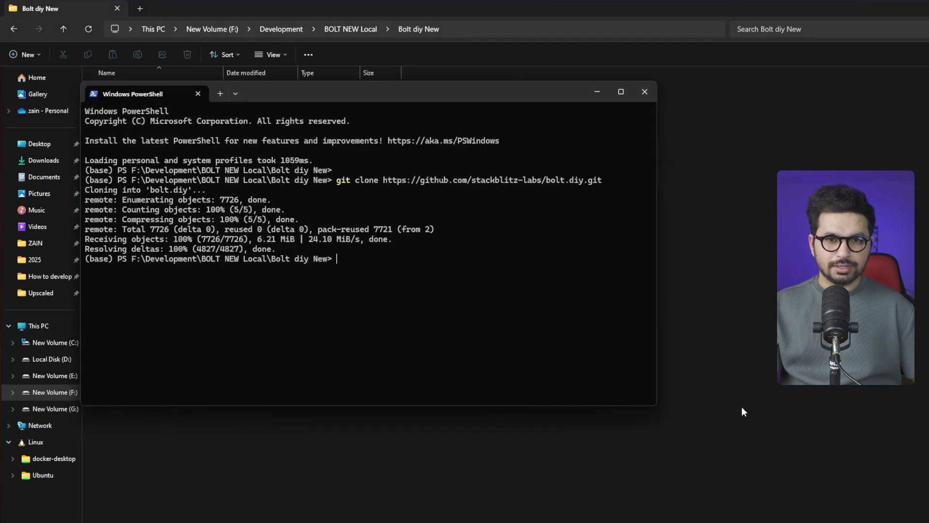
pyautogui.write('cd bolt.diy')
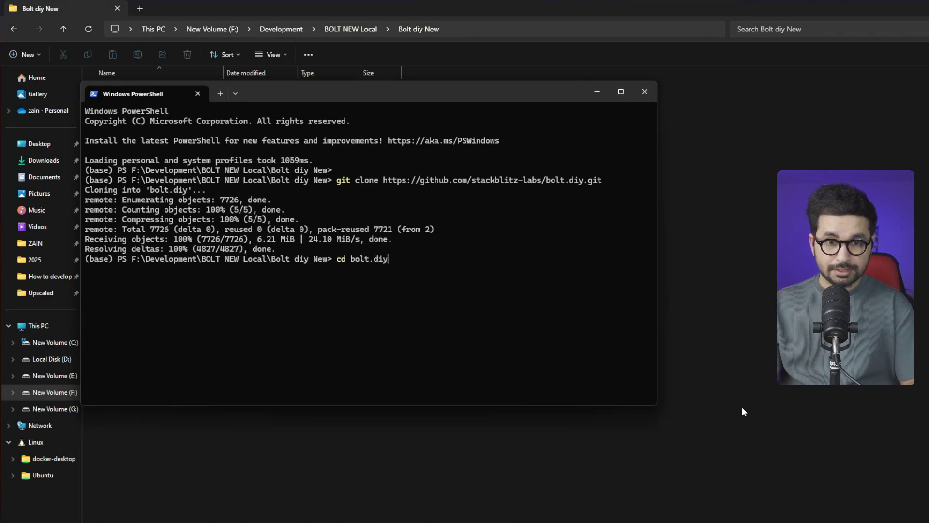
pyautogui.press('Return')
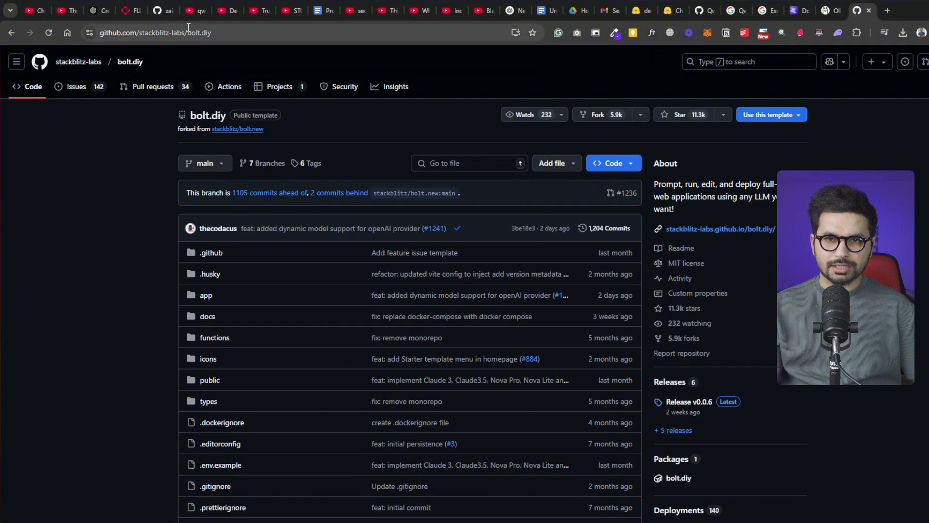
# Copy the package manager command from the README's Option 1: Direct Installation and run npm install -g pnpm in PowerShell.
pyautogui.scroll(-20, 155, 290)
pyautogui.tripleClick(189, 218)
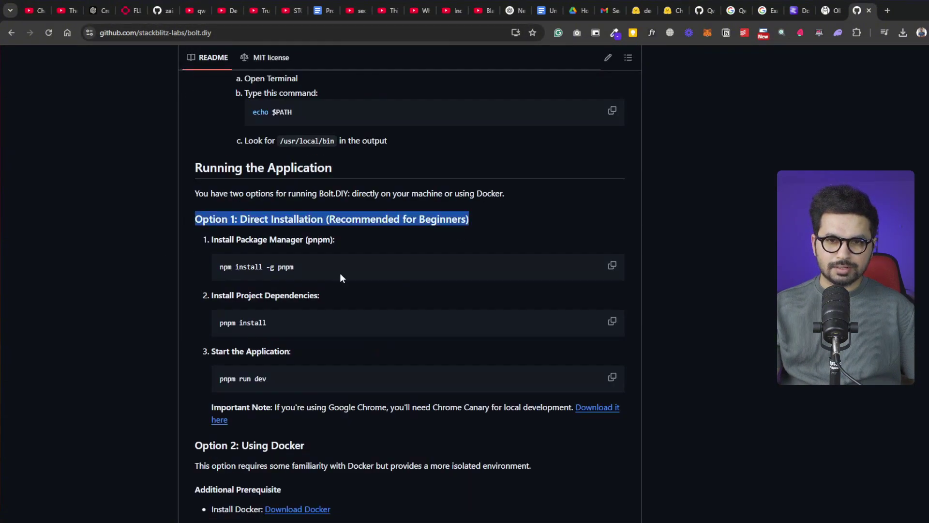
pyautogui.moveTo(341, 278); pyautogui.dragTo(477, 426)
pyautogui.moveTo(221, 267); pyautogui.dragTo(294, 267)
pyautogui.rightClick(226, 272)
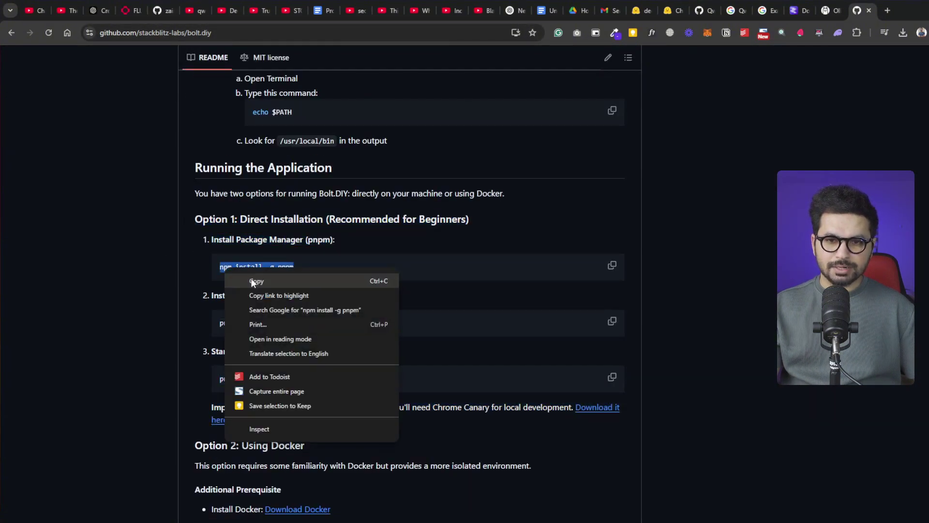
pyautogui.click(252, 283)
pyautogui.hotkey('alt', 'Tab')
pyautogui.hotkey('ctrl', 'v')
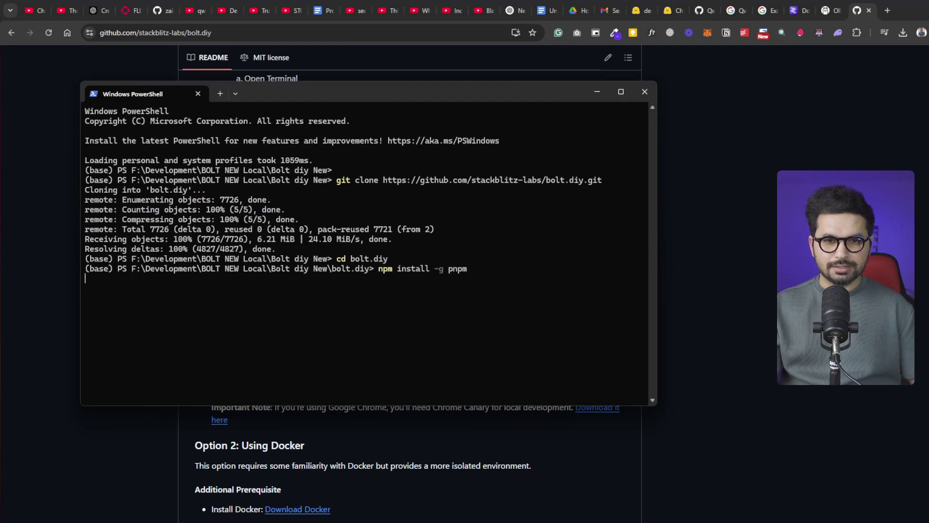
# Copy the dependency installation command from the README's Option 1 and run pnpm install in PowerShell.
pyautogui.press('Return')
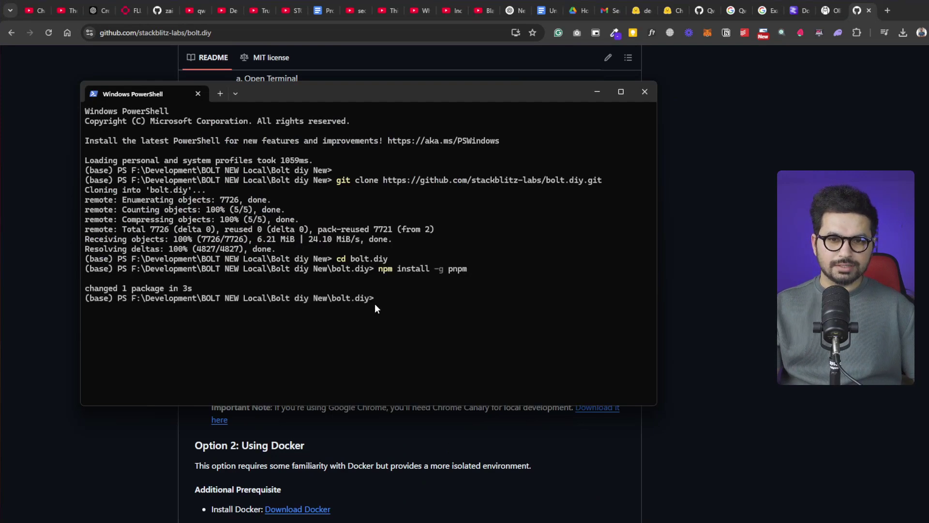
pyautogui.hotkey('alt', 'Tab')
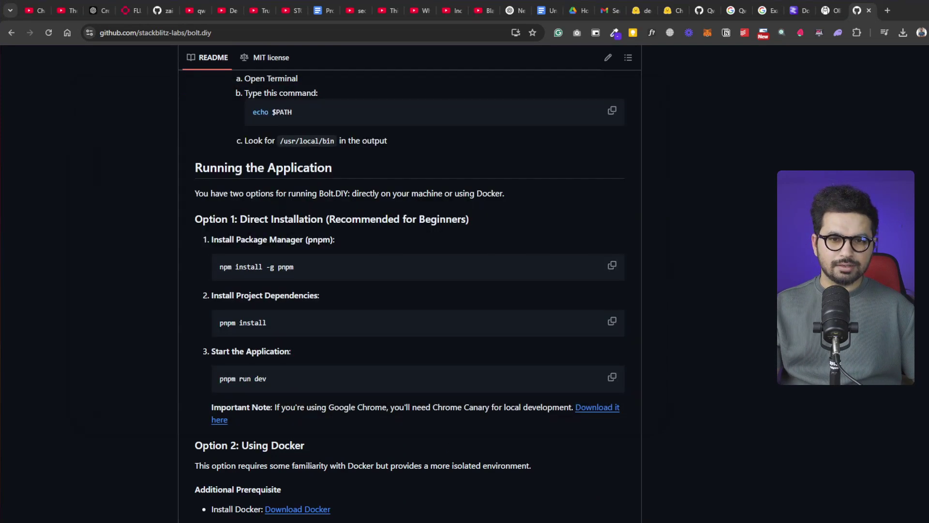
pyautogui.moveTo(213, 325); pyautogui.dragTo(302, 323)
pyautogui.rightClick(234, 323)
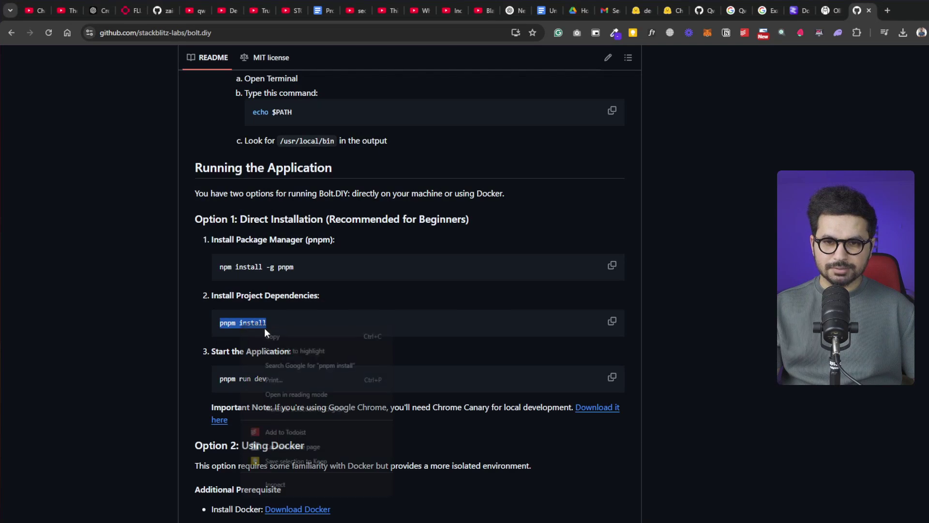
pyautogui.click(281, 336)
pyautogui.hotkey('alt', 'Tab')
pyautogui.hotkey('ctrl', 'v')
pyautogui.press('Return')
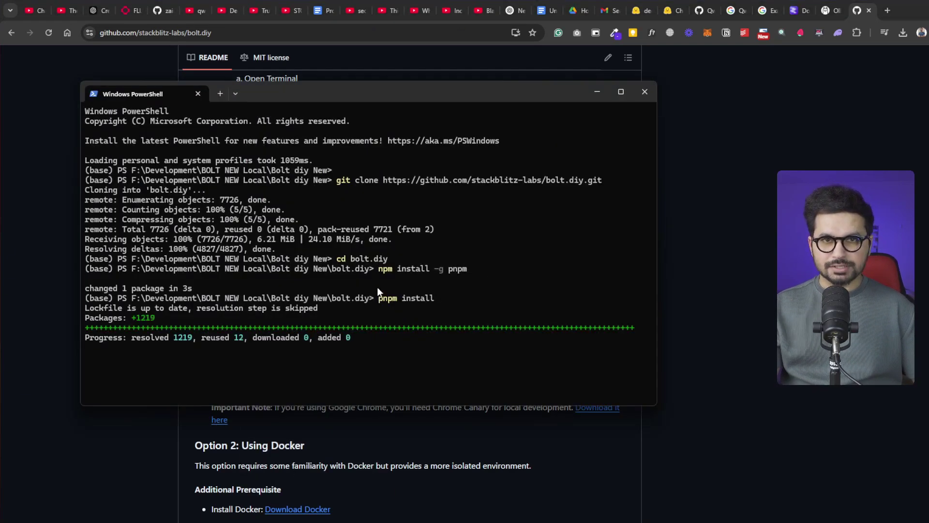
pyautogui.hotkey('alt', 'Tab')
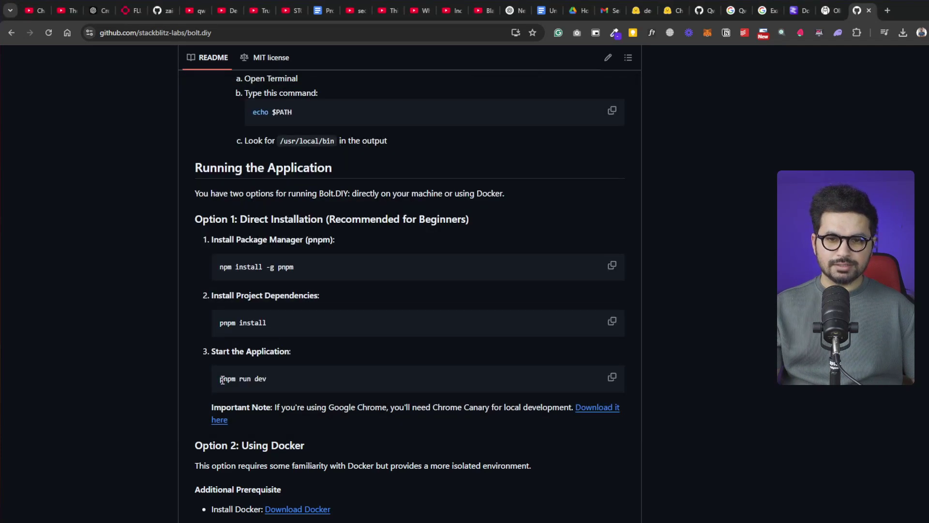
pyautogui.moveTo(267, 377); pyautogui.dragTo(268, 378)
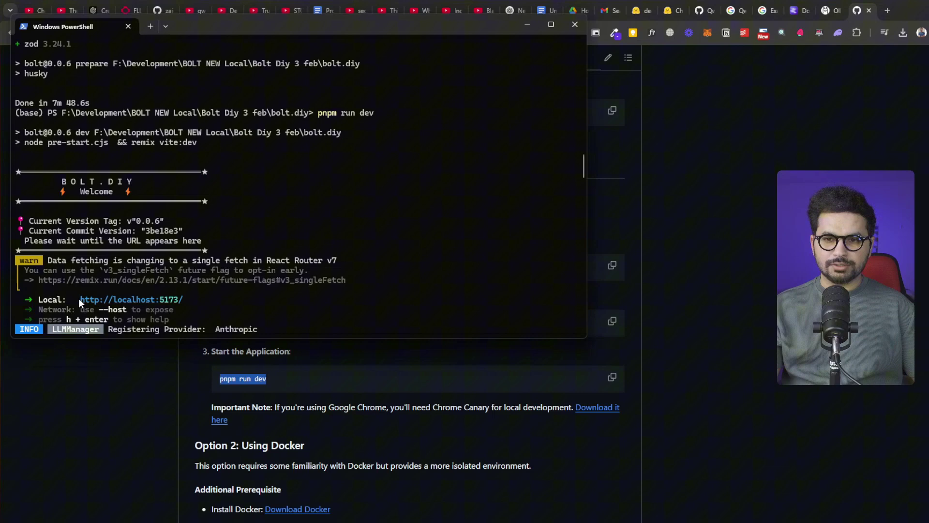
pyautogui.moveTo(78, 298); pyautogui.dragTo(163, 301)
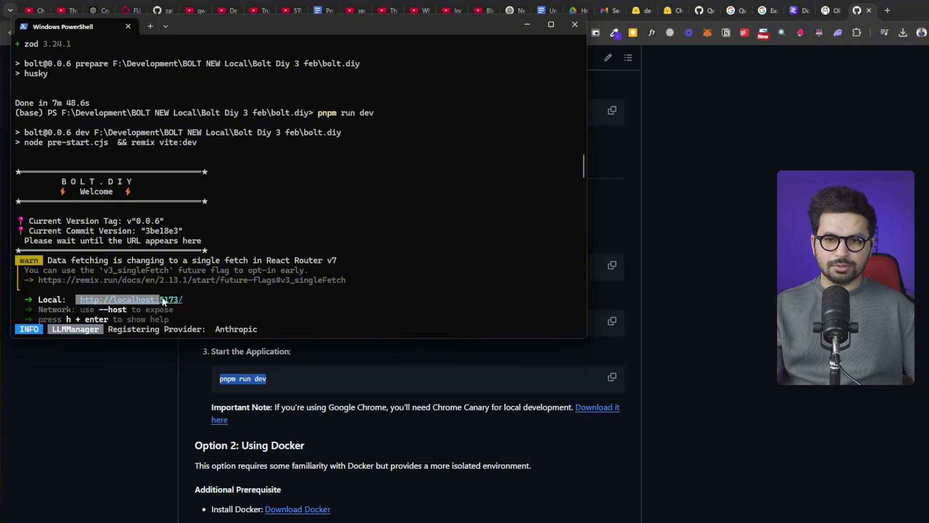
pyautogui.hotkey('ctrl', 'c')
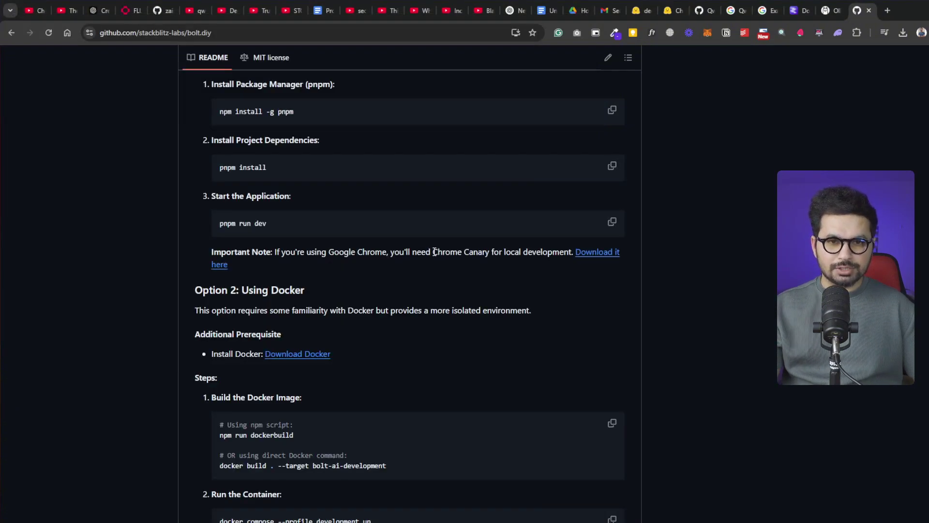
# Search Google for the Chrome Canary browser named in the README's note and open the Chrome Canary features for developers page.
pyautogui.moveTo(434, 251); pyautogui.dragTo(489, 243)
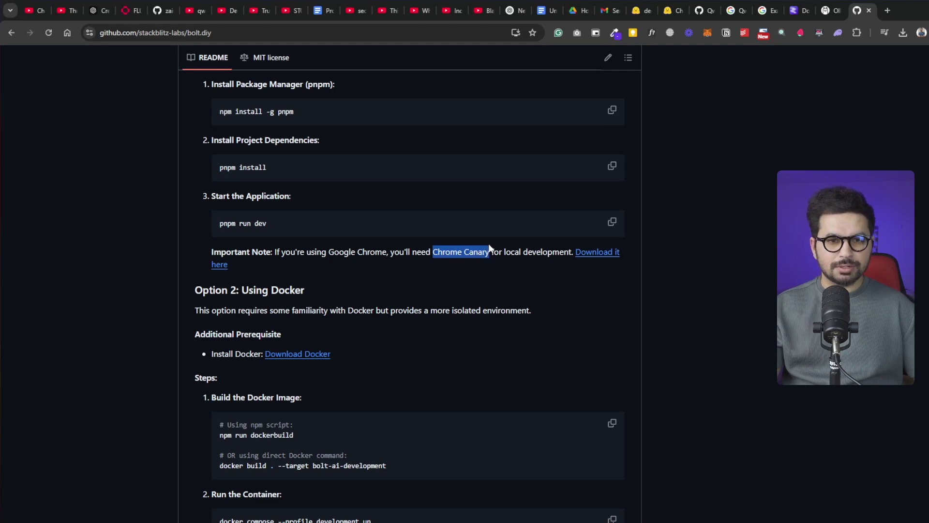
pyautogui.rightClick(482, 249)
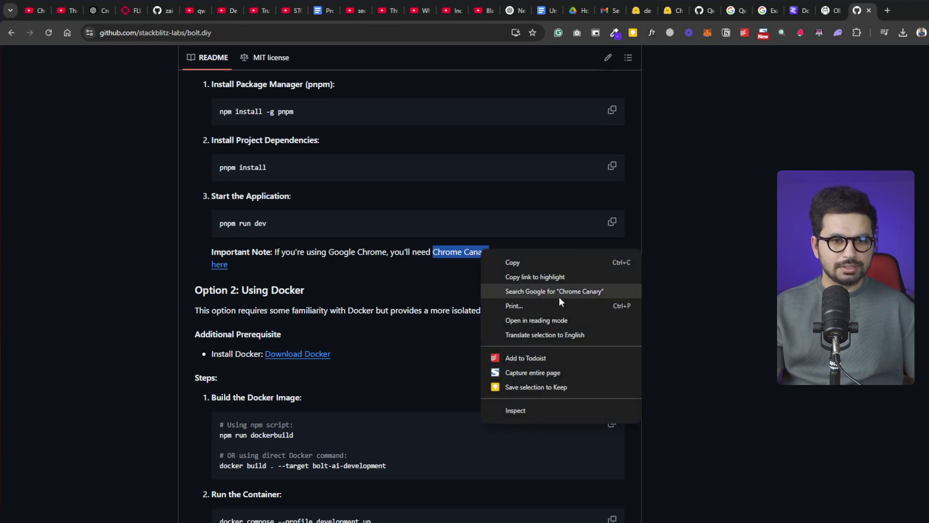
pyautogui.click(560, 297)
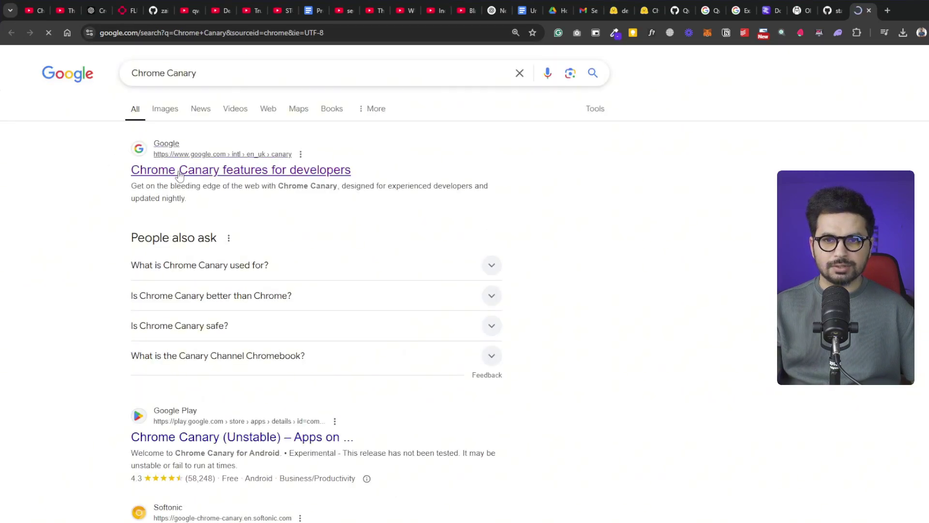
pyautogui.click(178, 170)
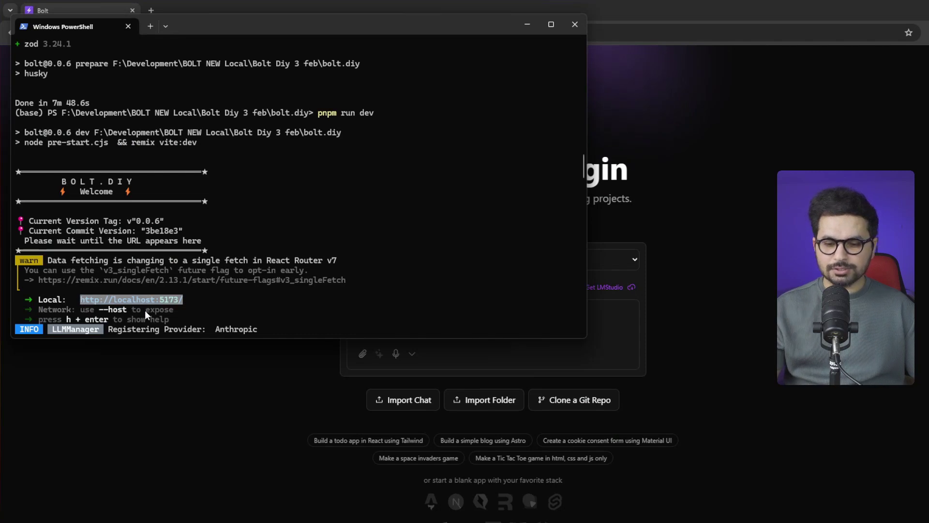
# Switch to LM Studio and load the Janus Pro 7B LM model on the local server with its preset load parameters.
pyautogui.click(768, 201)
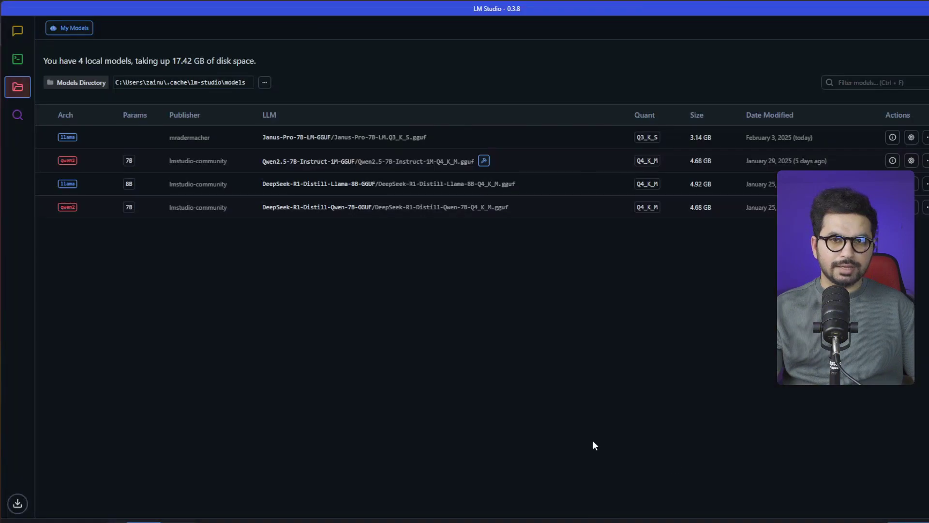
pyautogui.click(17, 59)
pyautogui.click(546, 30)
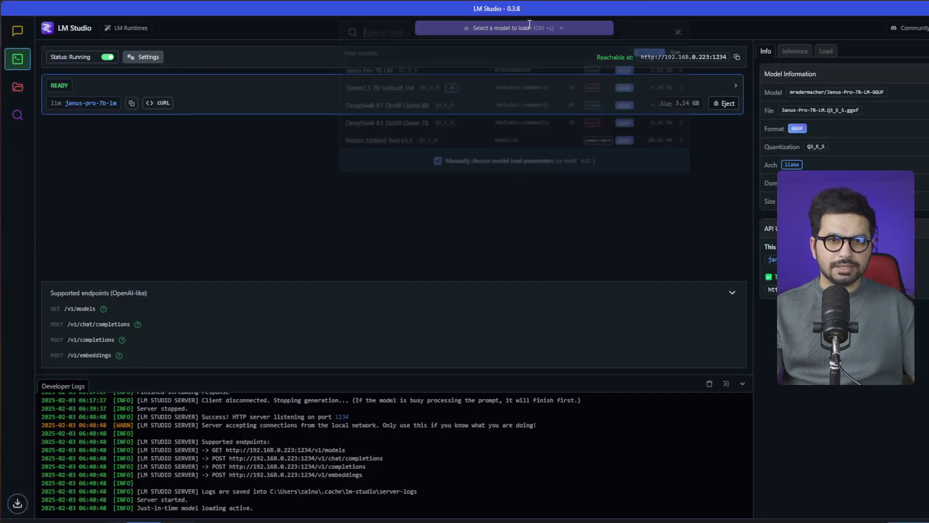
pyautogui.click(378, 73)
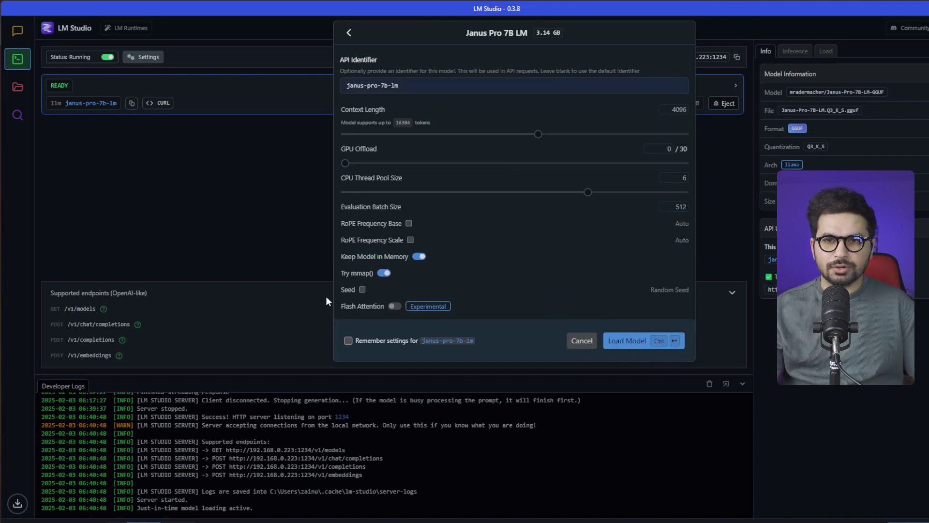
pyautogui.click(643, 342)
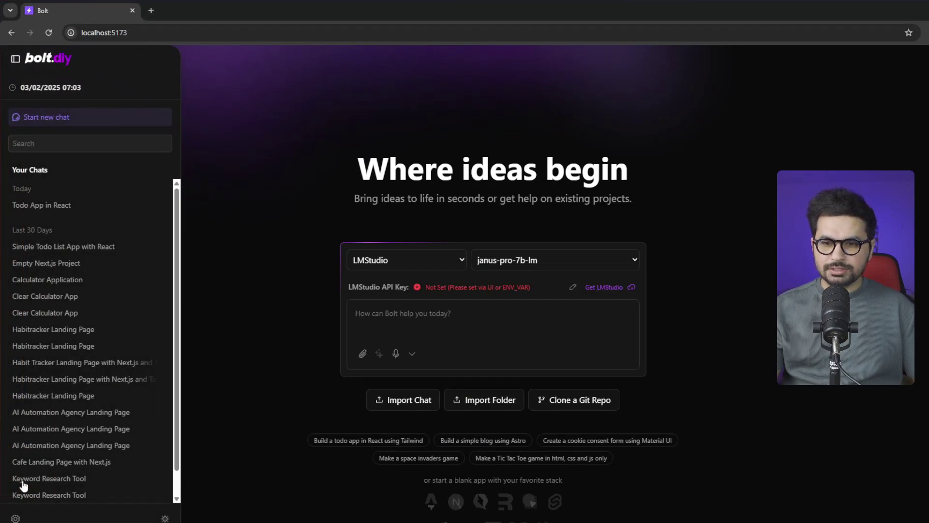
# Check the LMStudio base URL under the experimental providers in bolt.diy's settings, and close the settings.
pyautogui.click(15, 518)
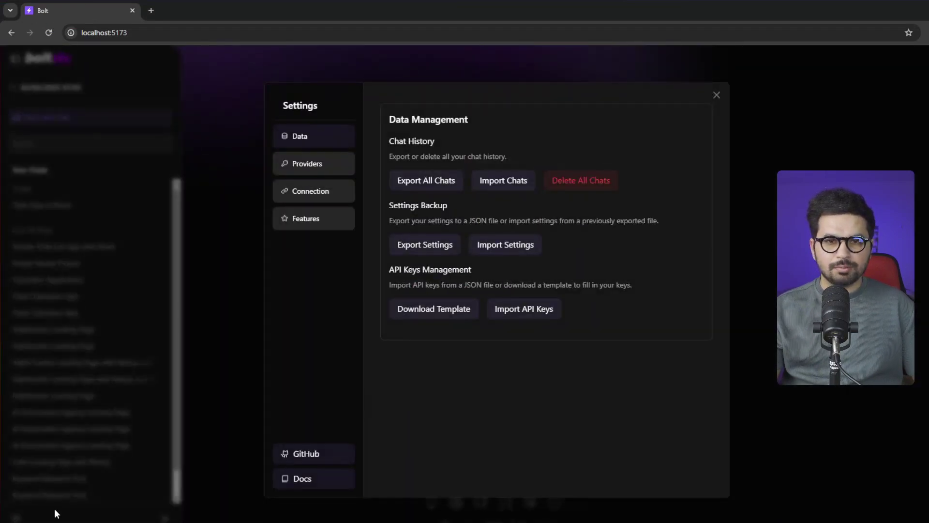
pyautogui.click(310, 165)
pyautogui.scroll(-5, 661, 358)
pyautogui.scroll(-1, 666, 343)
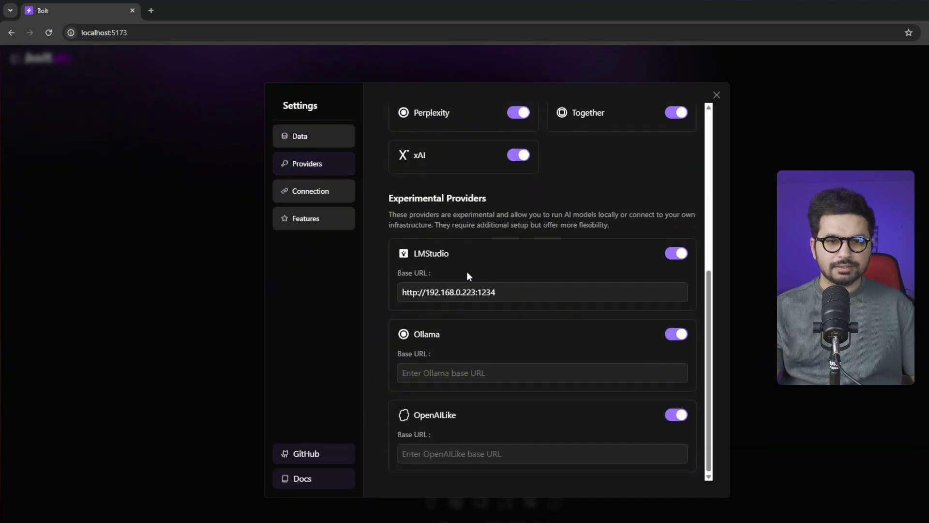
pyautogui.tripleClick(506, 290)
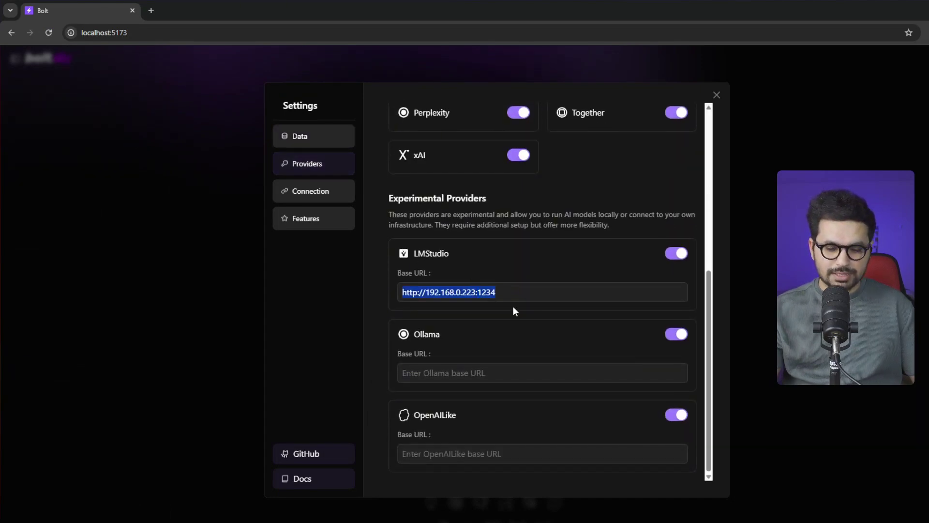
pyautogui.click(512, 302)
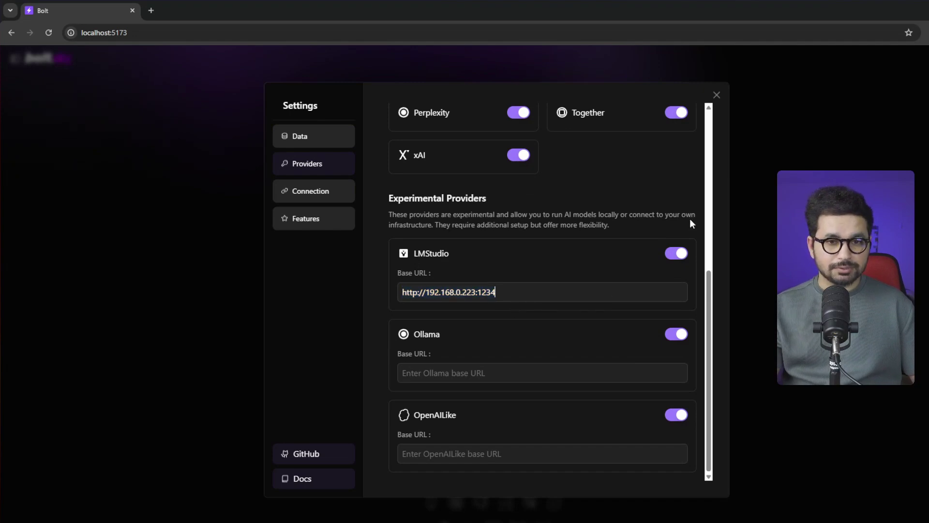
pyautogui.click(717, 95)
# Choose LMStudio as the provider and janus-pro-7b-lm as the model, and place the cursor in the prompt box.
pyautogui.click(373, 260)
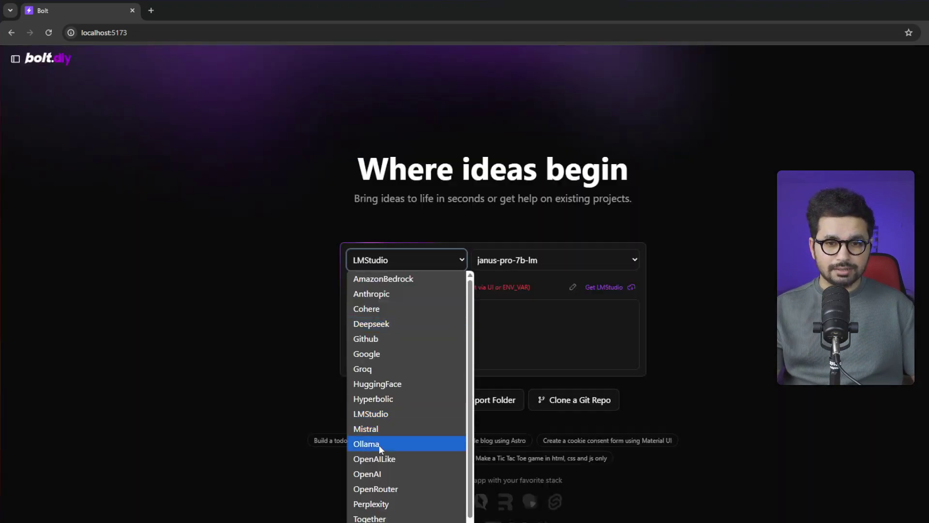
pyautogui.click(369, 413)
pyautogui.click(524, 261)
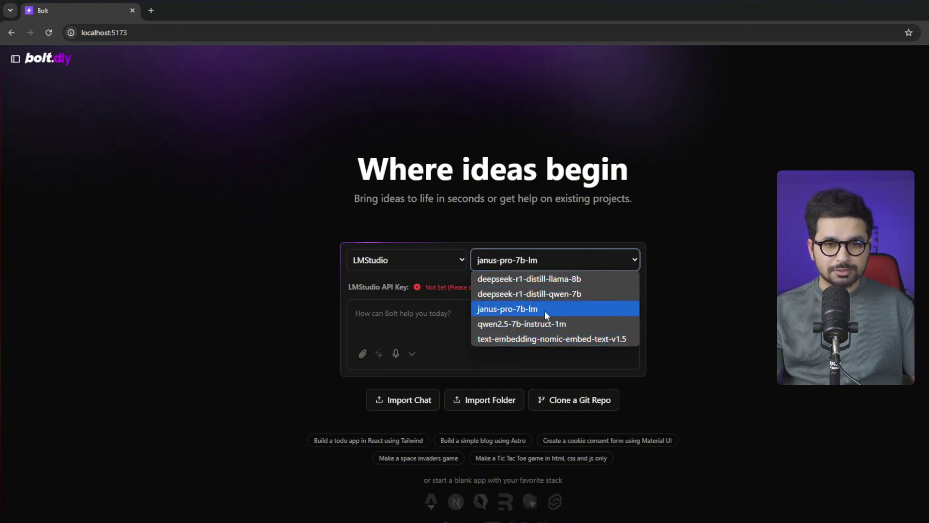
pyautogui.click(562, 308)
pyautogui.click(431, 314)
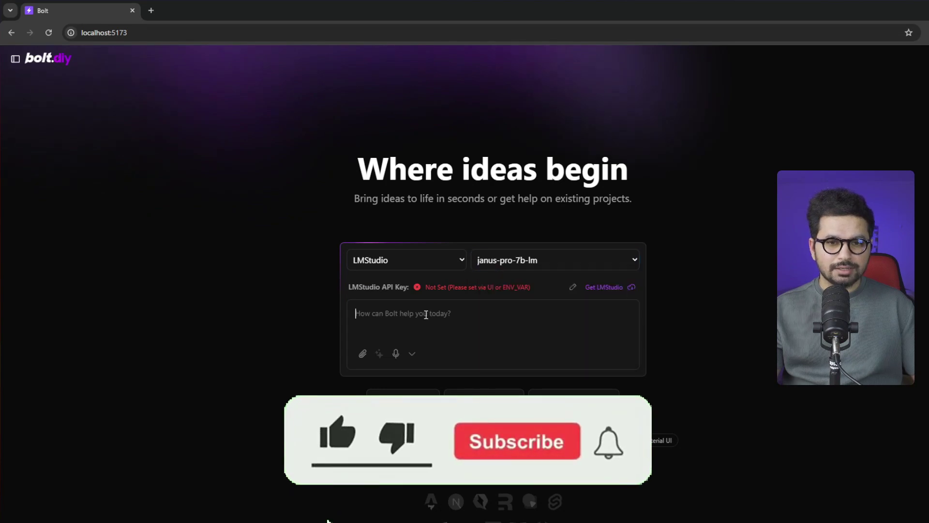